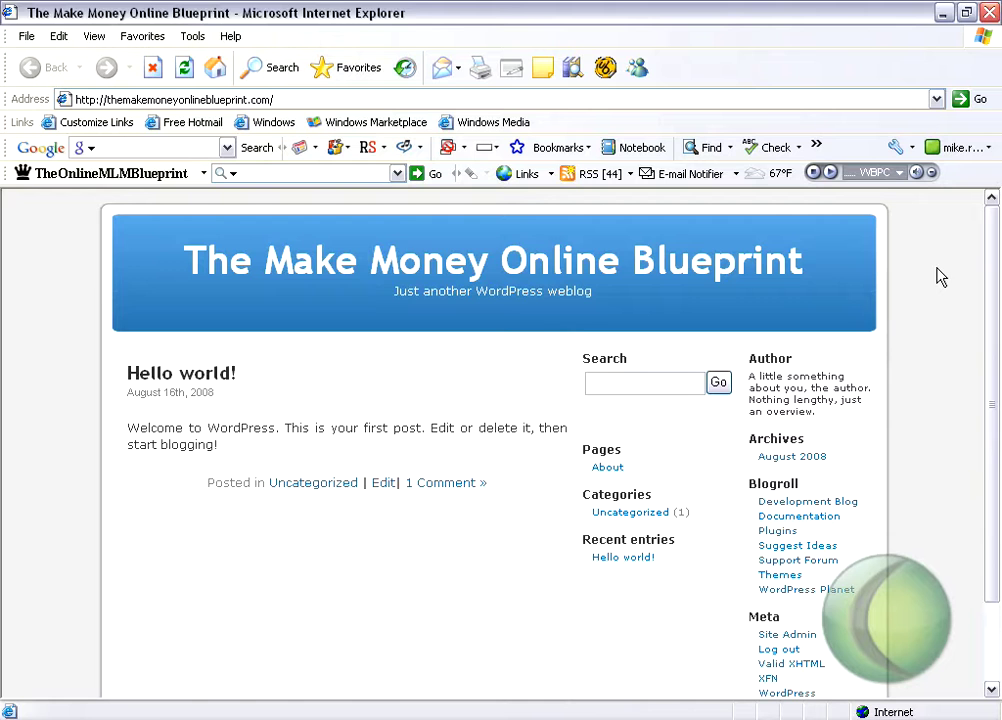
Minimize the browser and go up in Explorer to the Blog folder
click(945, 13)
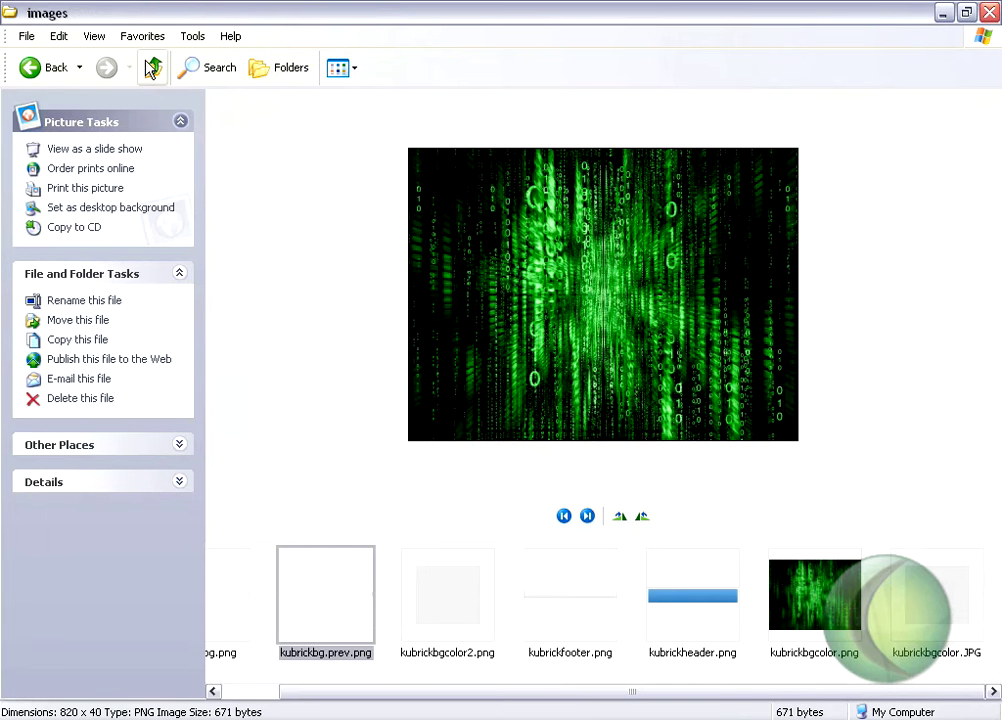
click(152, 67)
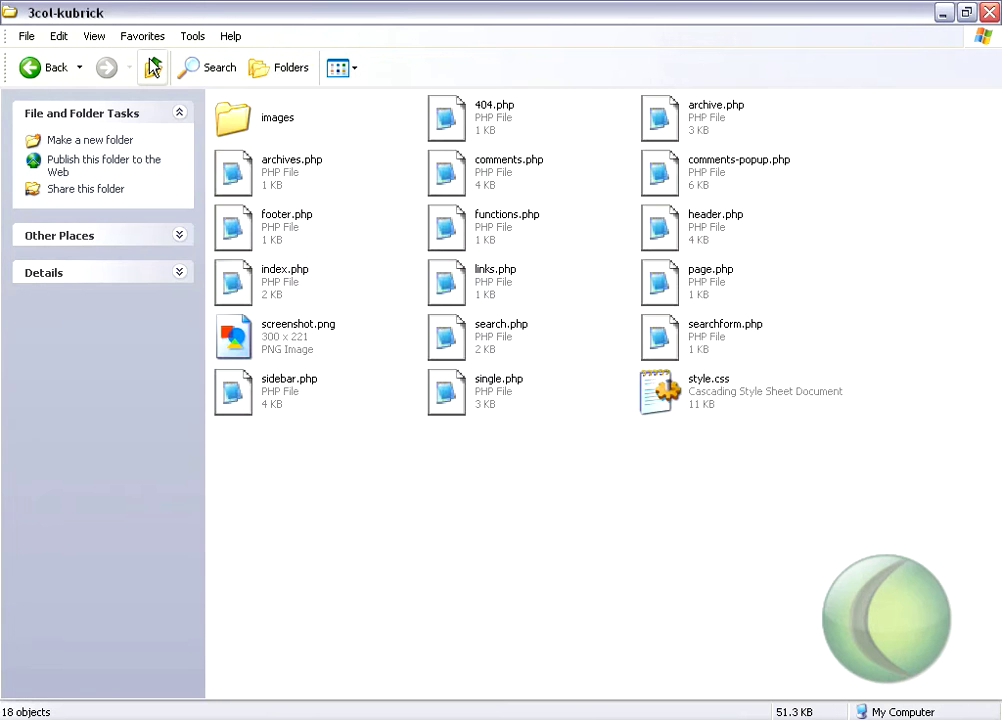
click(152, 67)
click(152, 67)
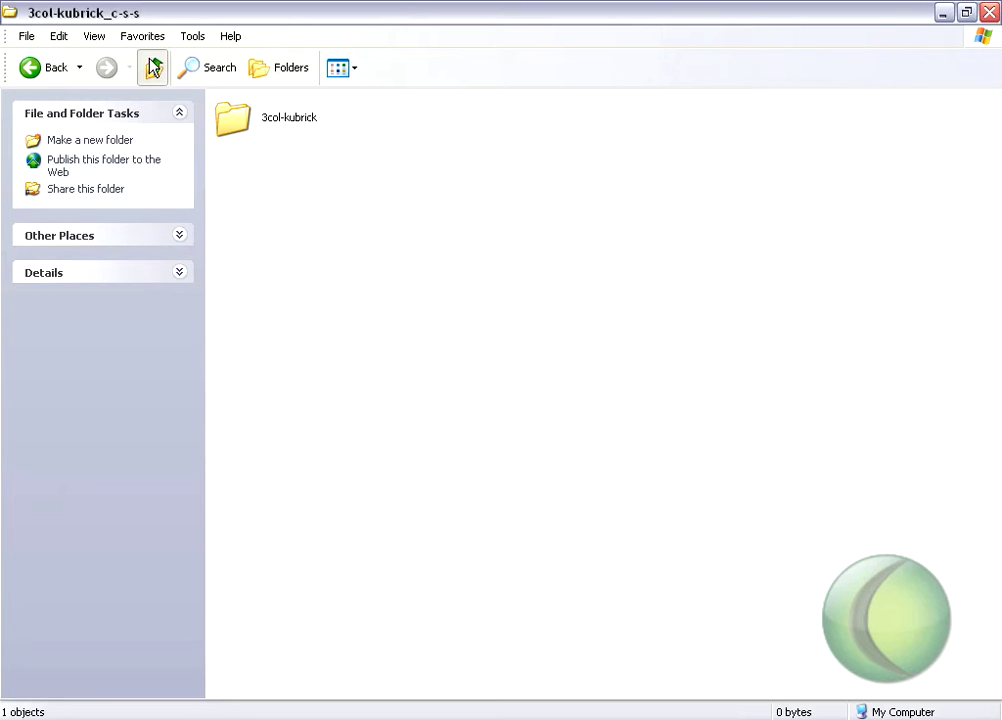
click(153, 67)
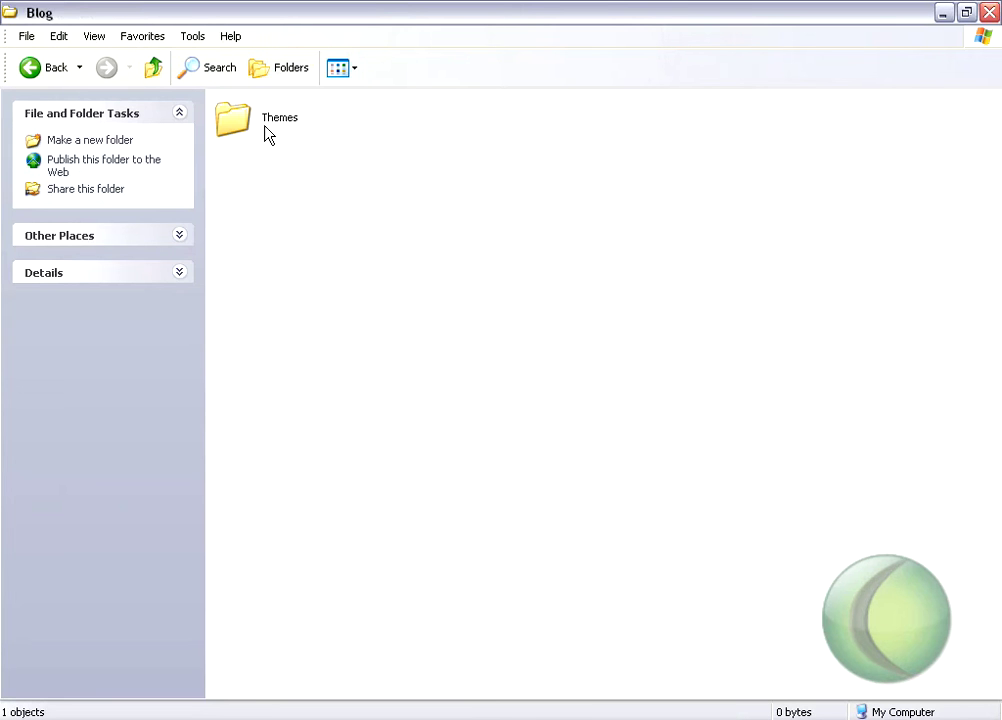
Go back down through Themes, 3col-kubrick_c-s-s, 3col-kubrick and images, then preview kubrickbgcolor.JPG
double_click(263, 121)
double_click(262, 120)
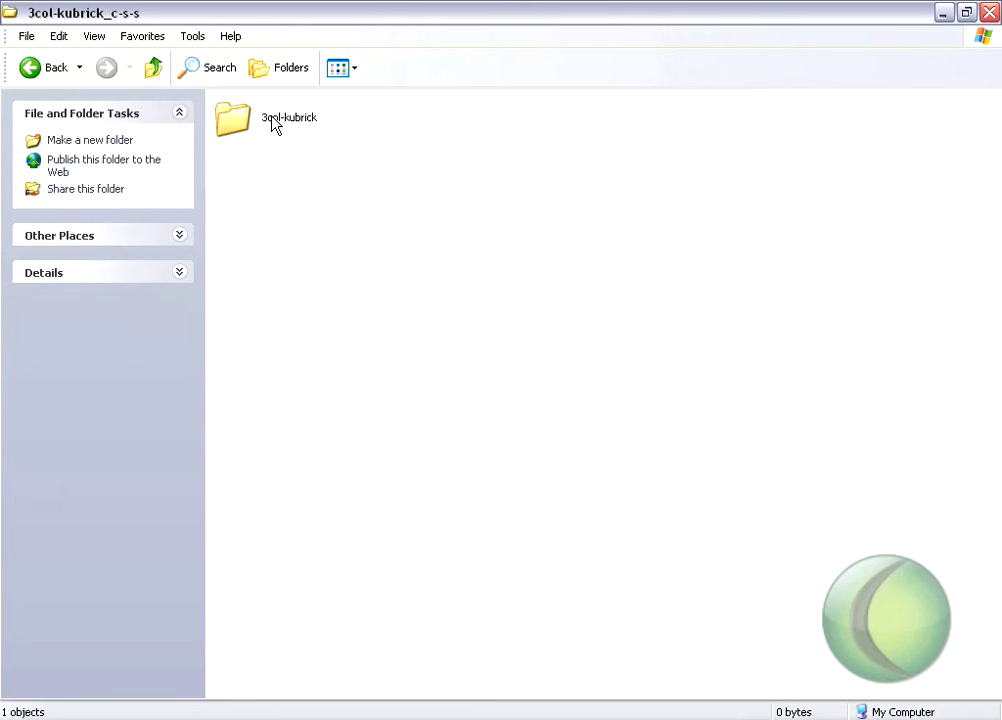
double_click(272, 121)
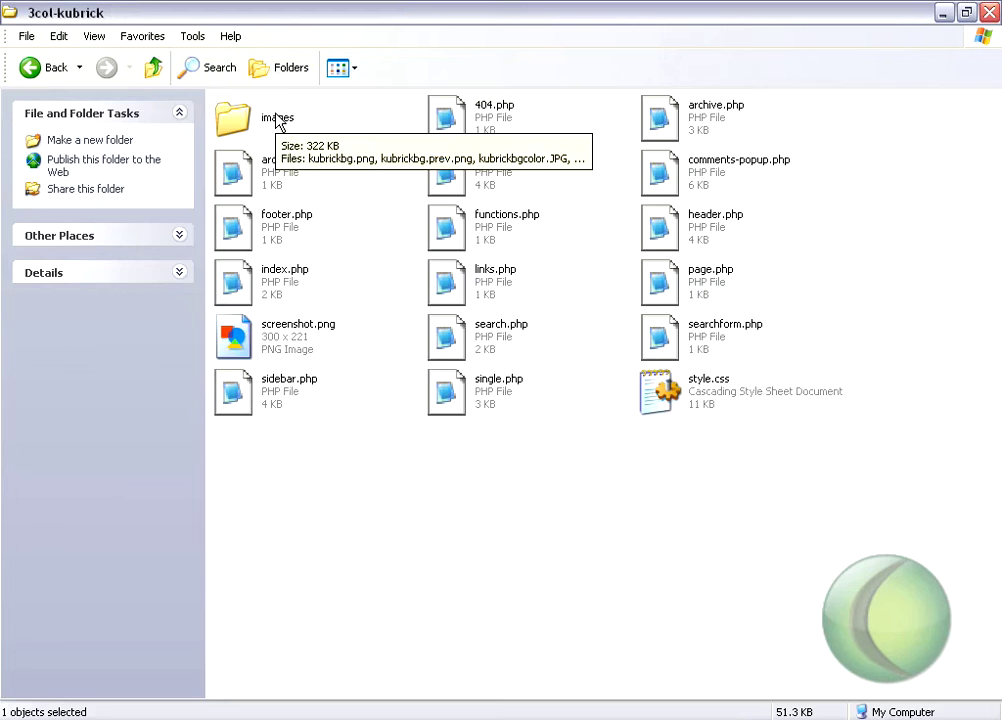
double_click(277, 121)
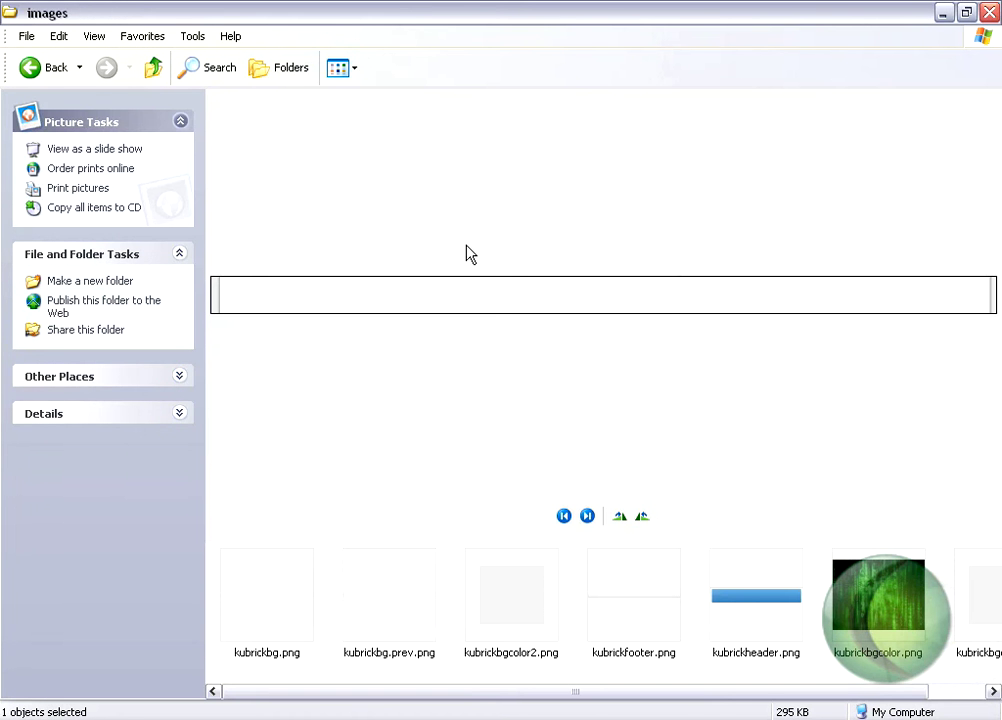
click(970, 691)
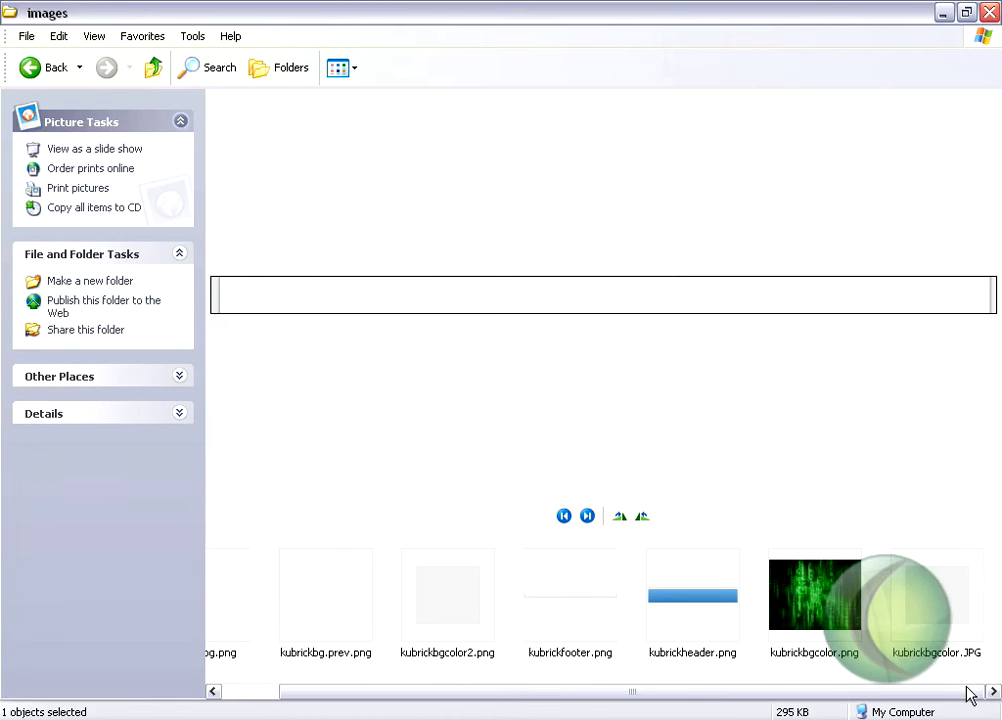
click(950, 604)
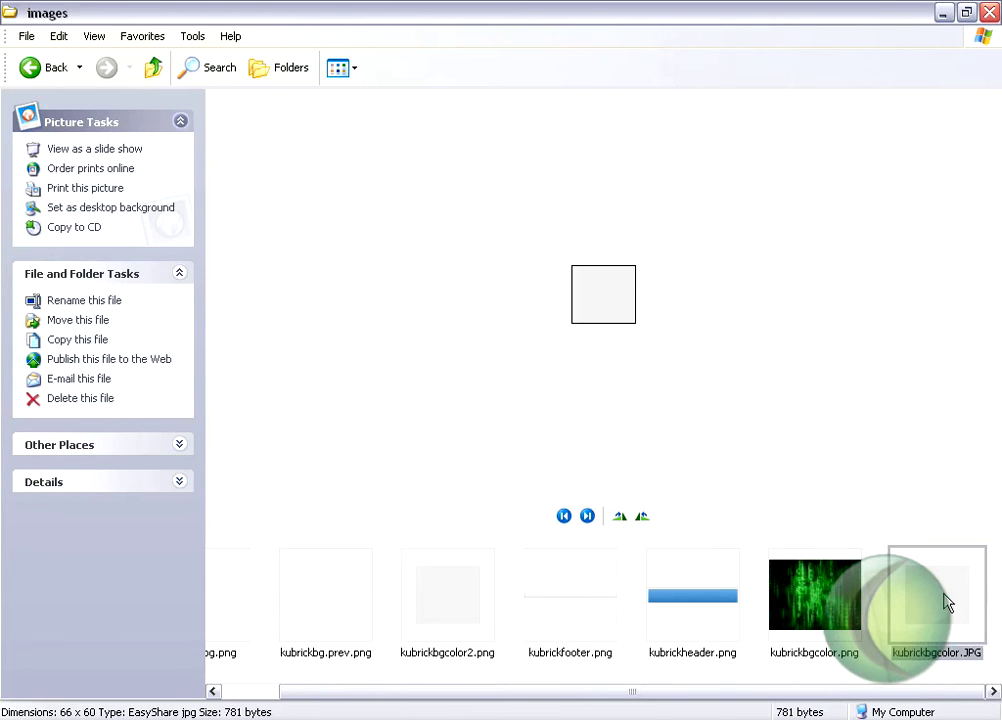
Open kubrickbgcolor.JPG in Paint using Open With
right_click(948, 603)
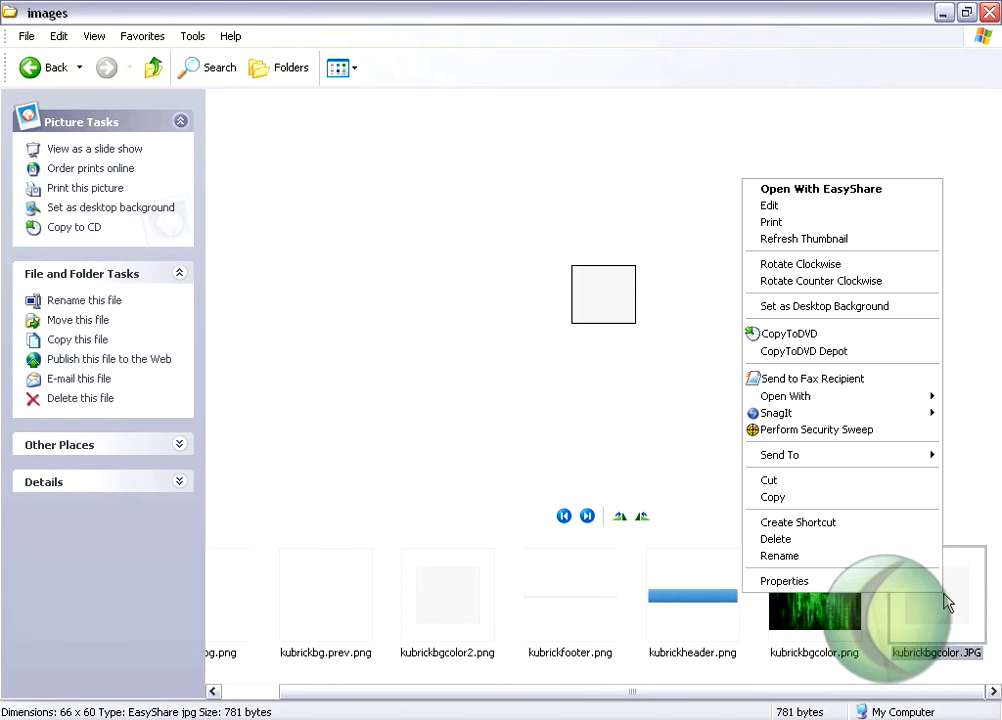
mouse_move(786, 396)
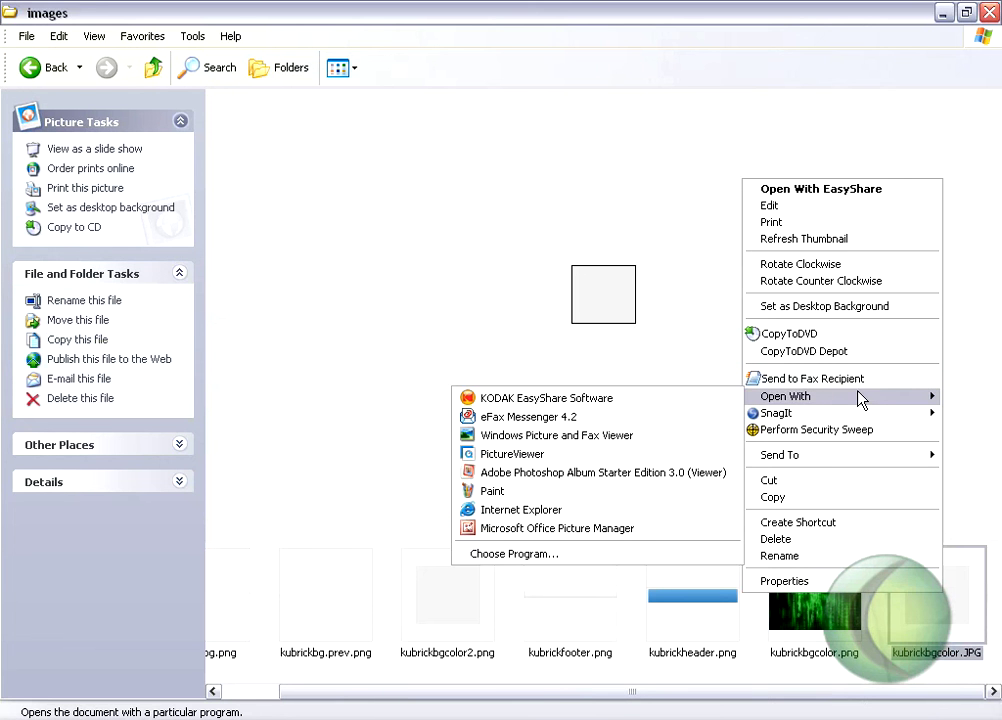
click(548, 491)
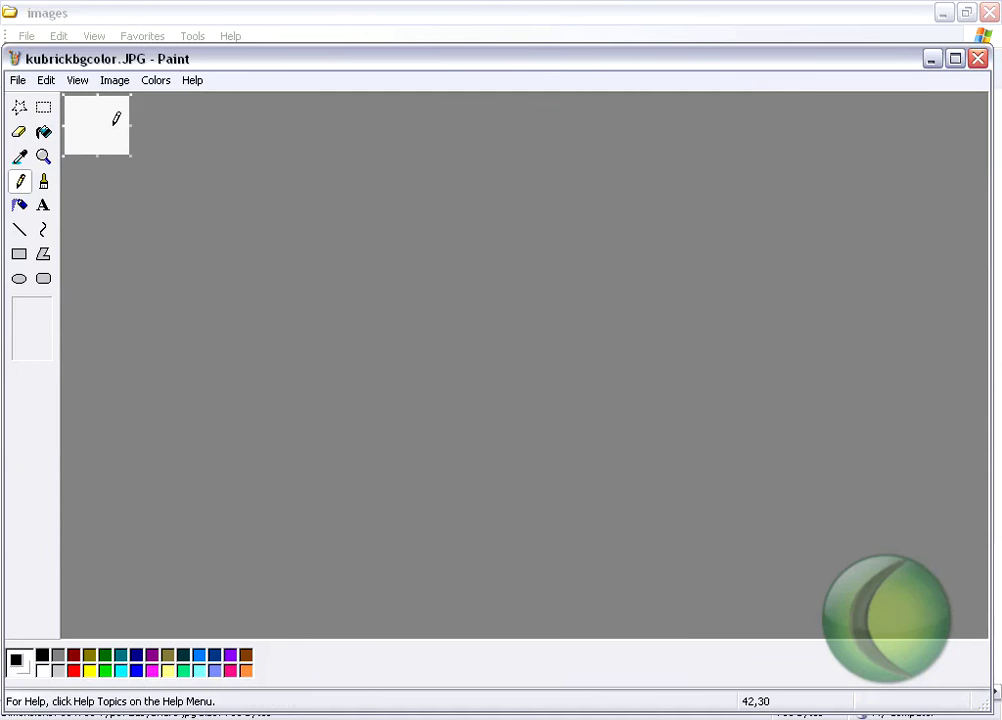
Fill the whole image with red using the Fill With Color tool
click(43, 132)
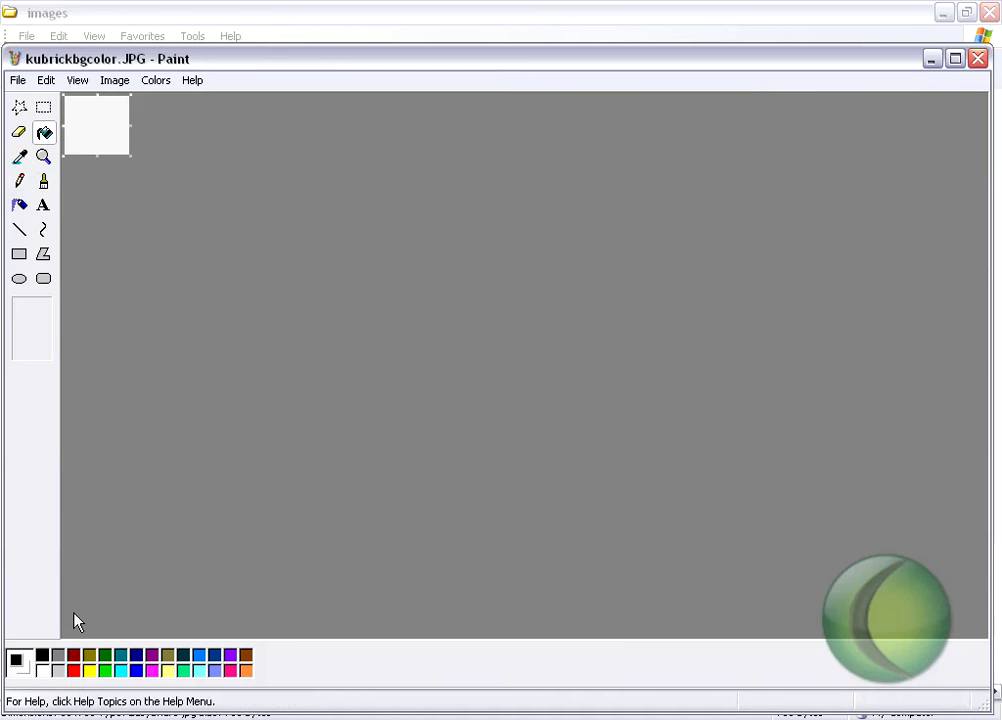
click(73, 670)
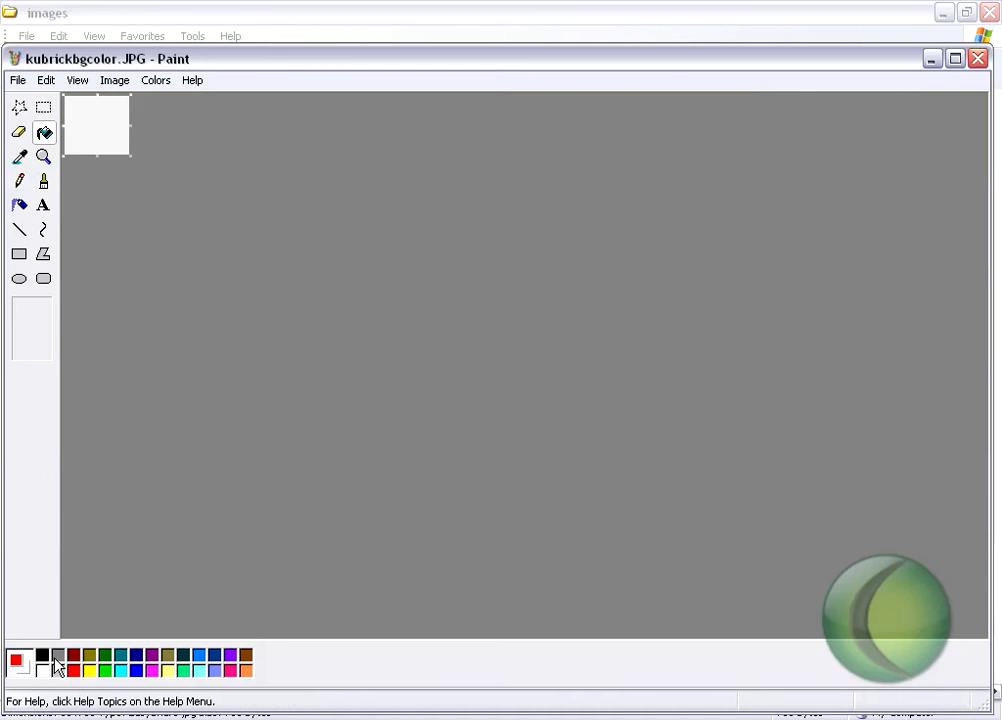
click(101, 122)
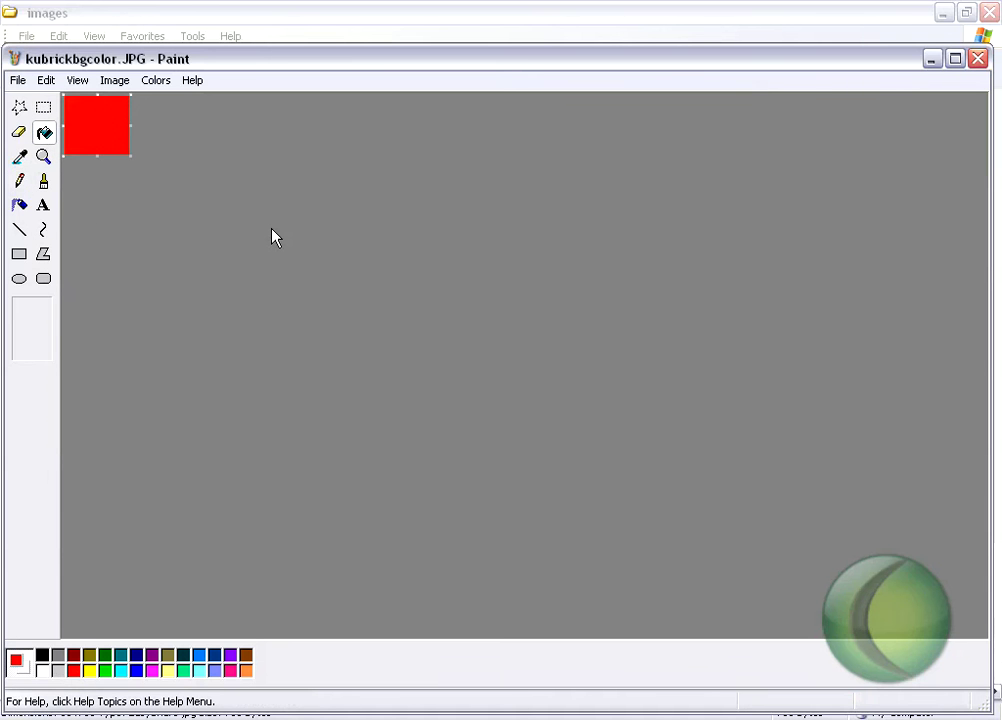
Close Paint without saving the red fill
click(18, 80)
click(185, 152)
click(978, 59)
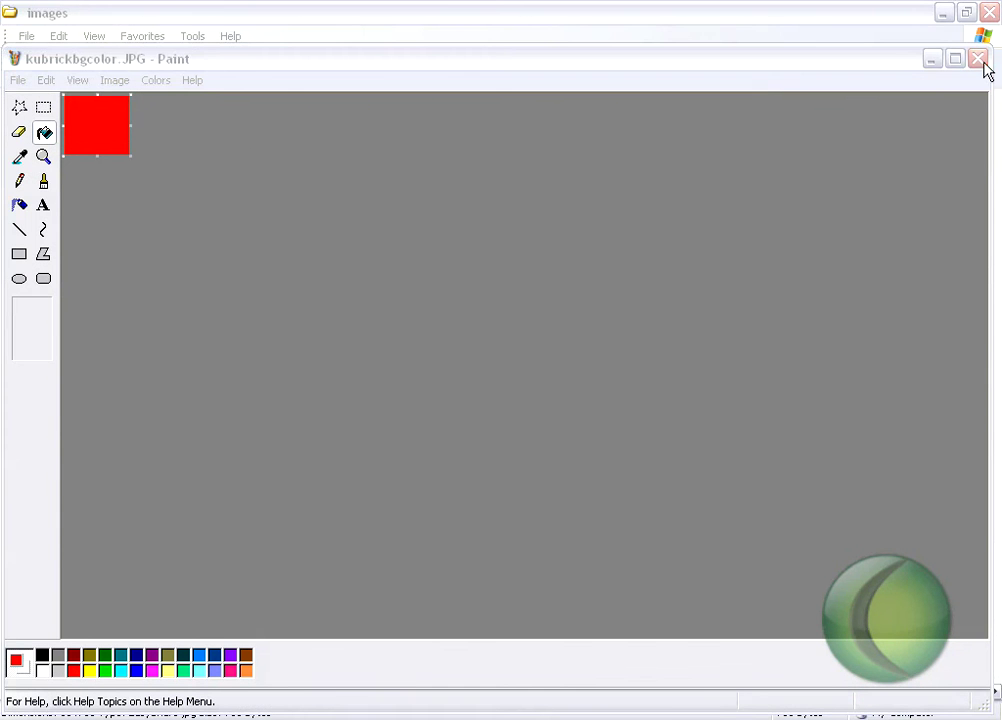
click(493, 418)
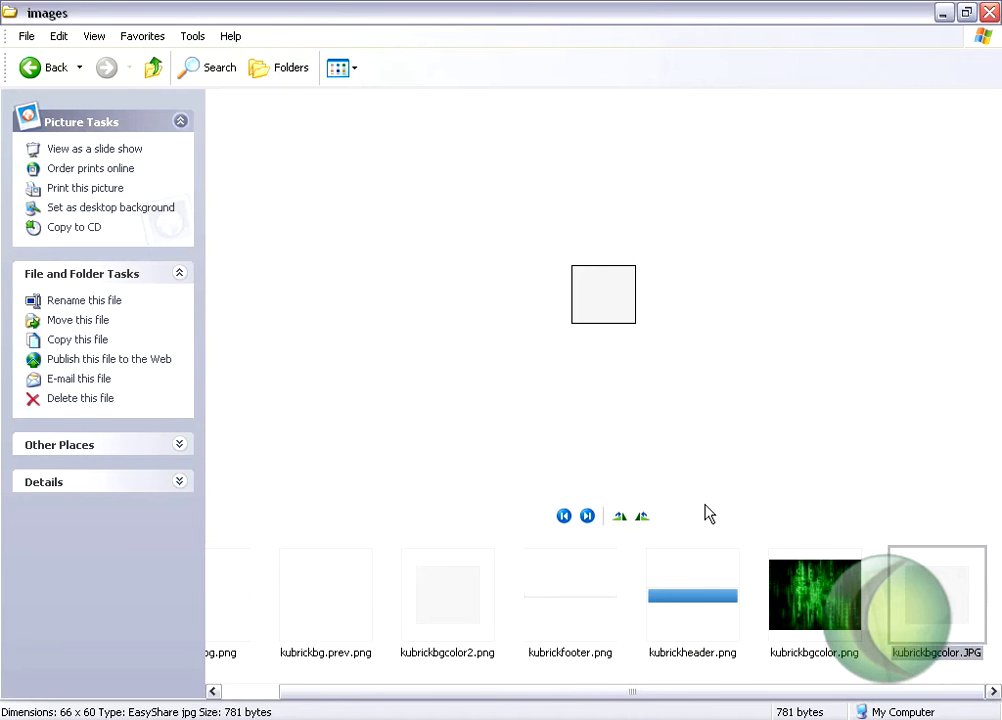
Preview the green Matrix kubrickbgcolor.png thumbnail in Explorer
click(843, 622)
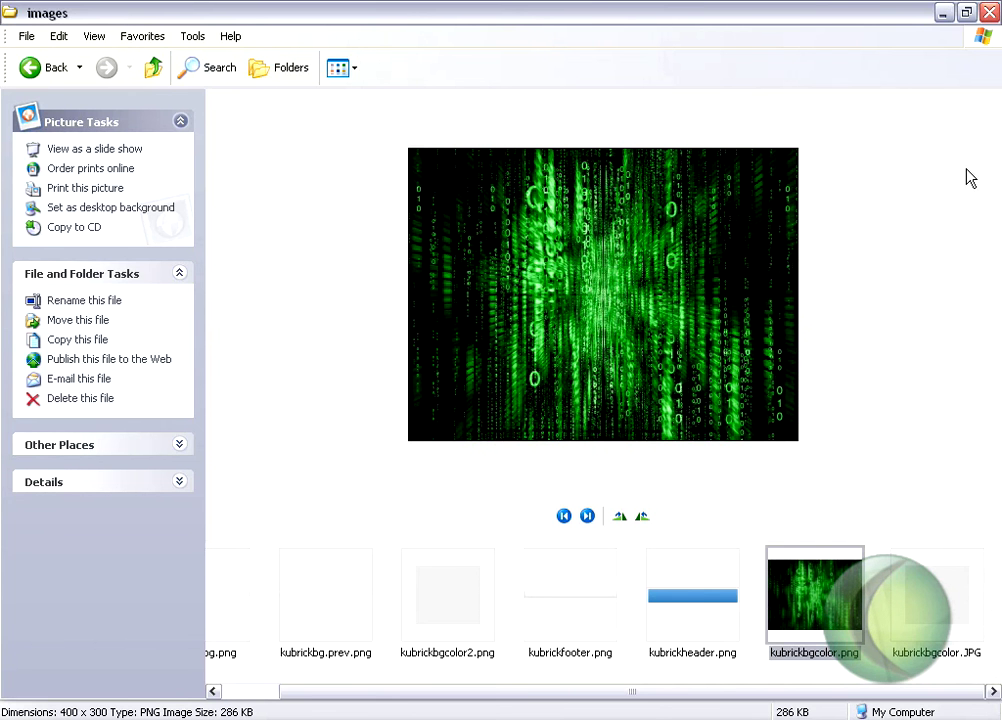
Connect FileZilla to the themakemoneyonlineblueprint site from the Site Manager
click(943, 12)
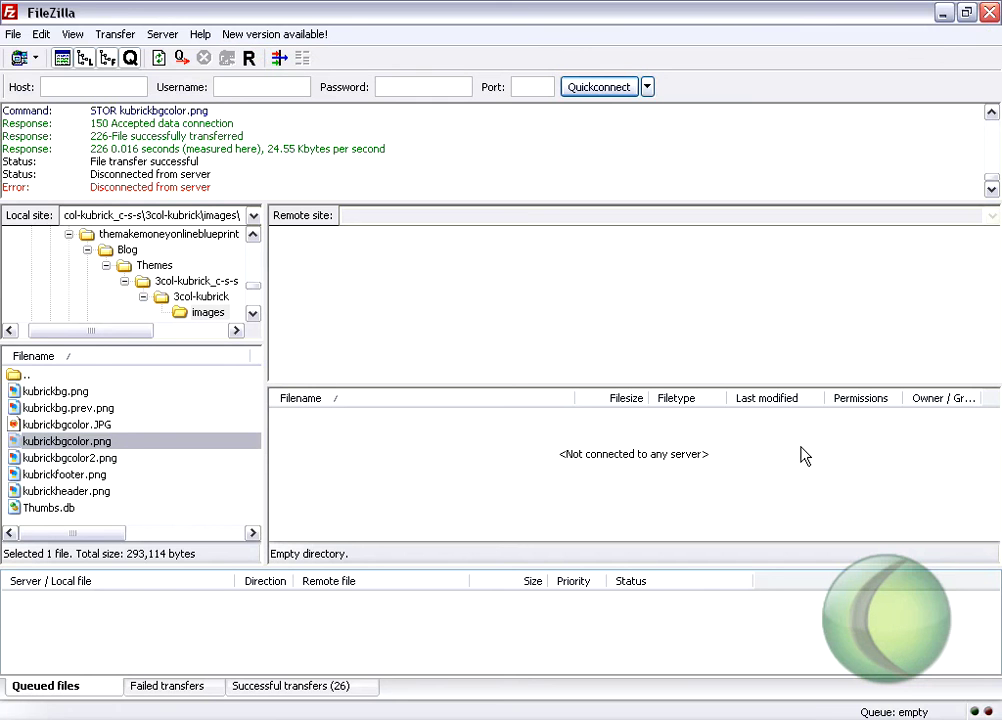
click(35, 58)
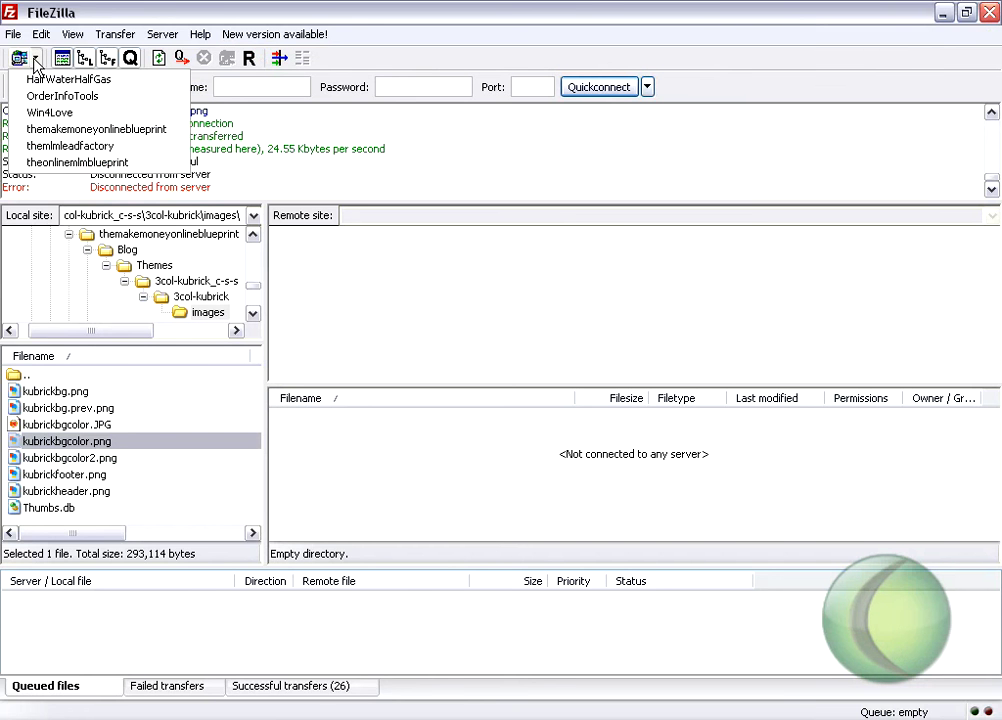
click(135, 130)
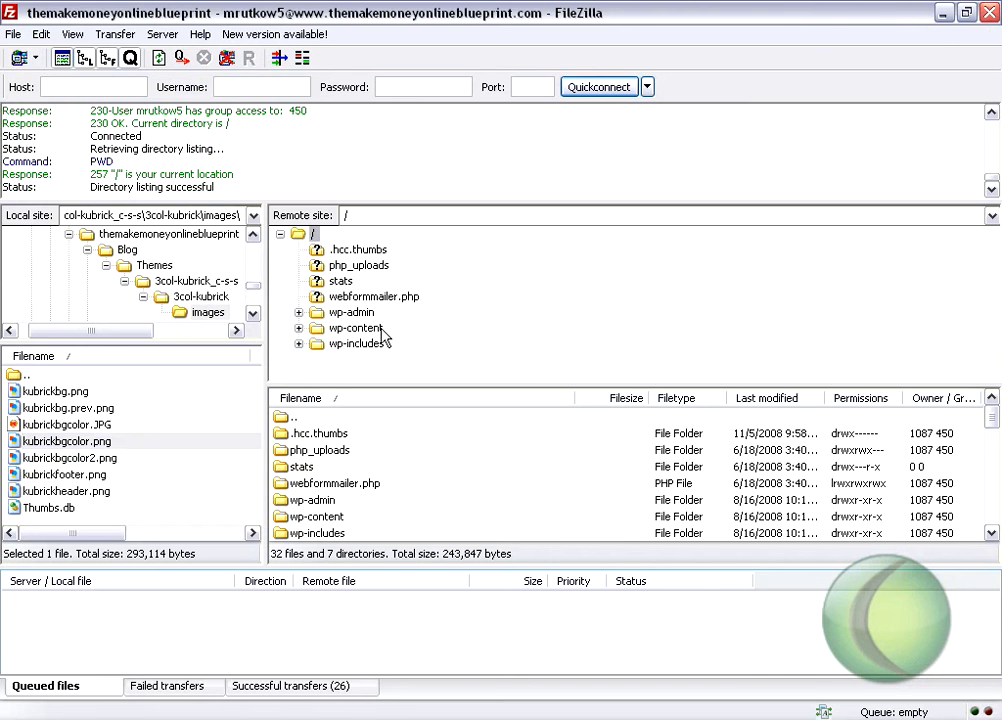
Browse the remote side to wp-content/themes/3col-kubrick/images and select the local kubrickbgcolor.png
click(355, 329)
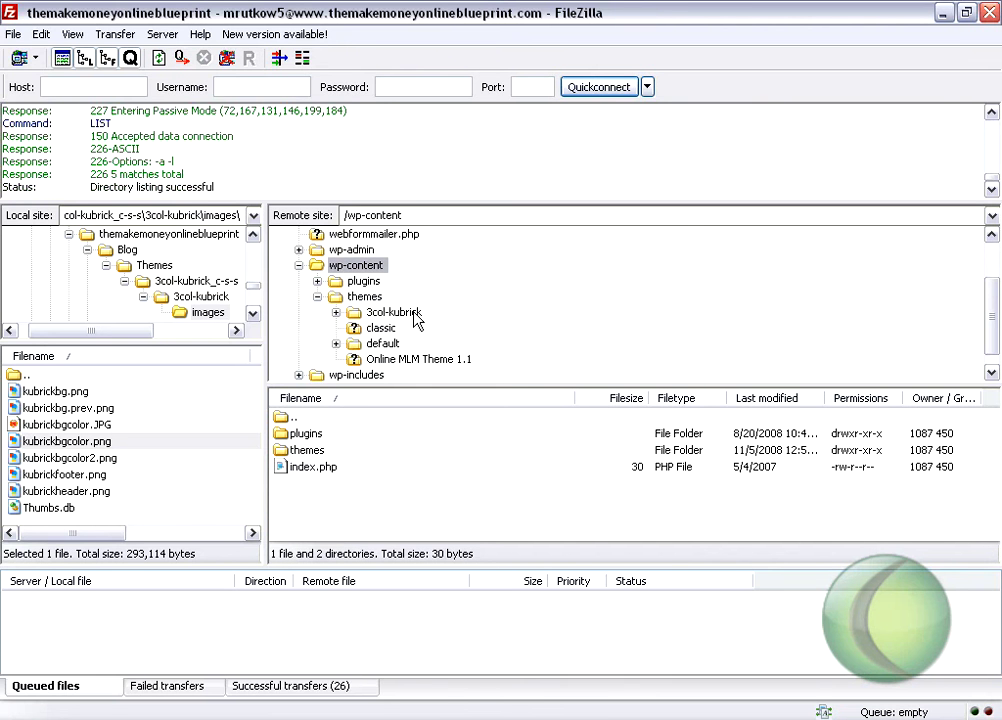
click(400, 313)
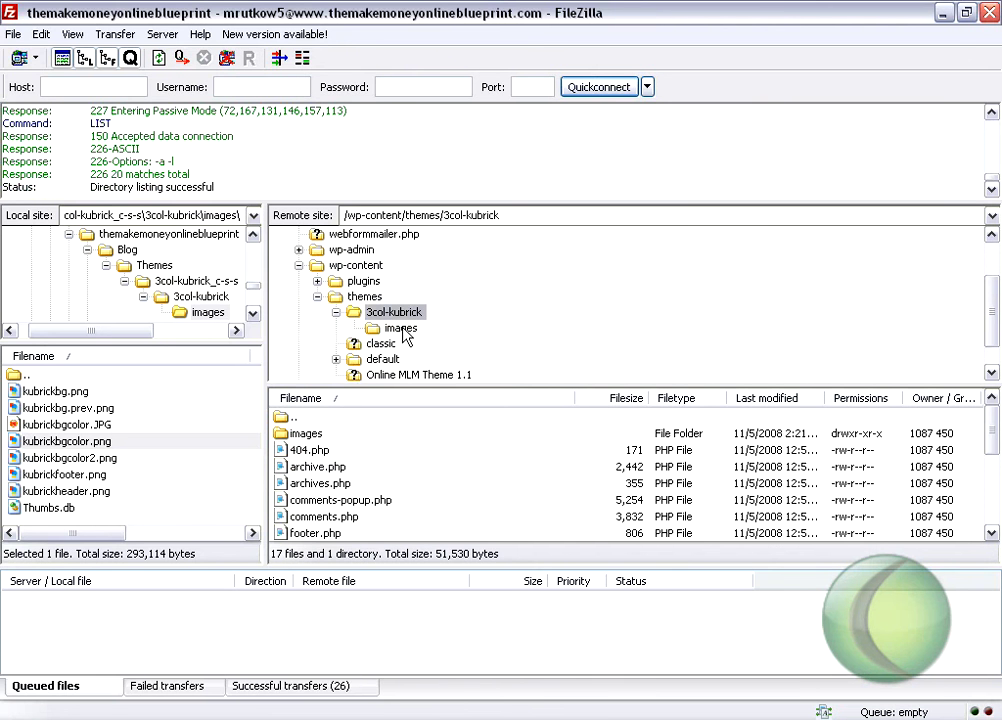
click(402, 329)
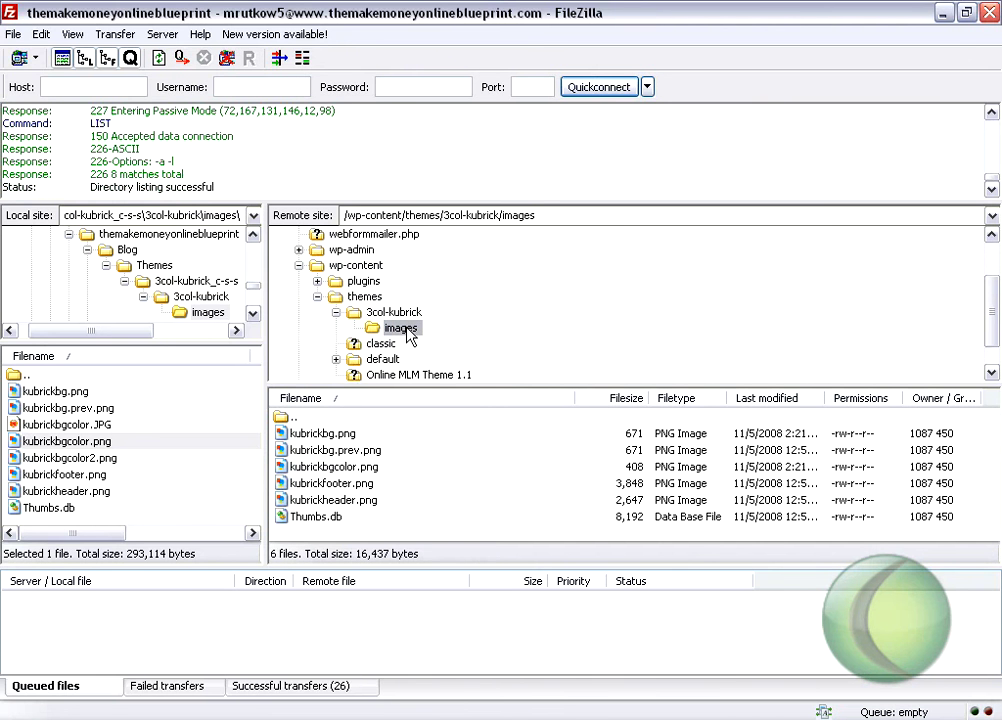
click(113, 443)
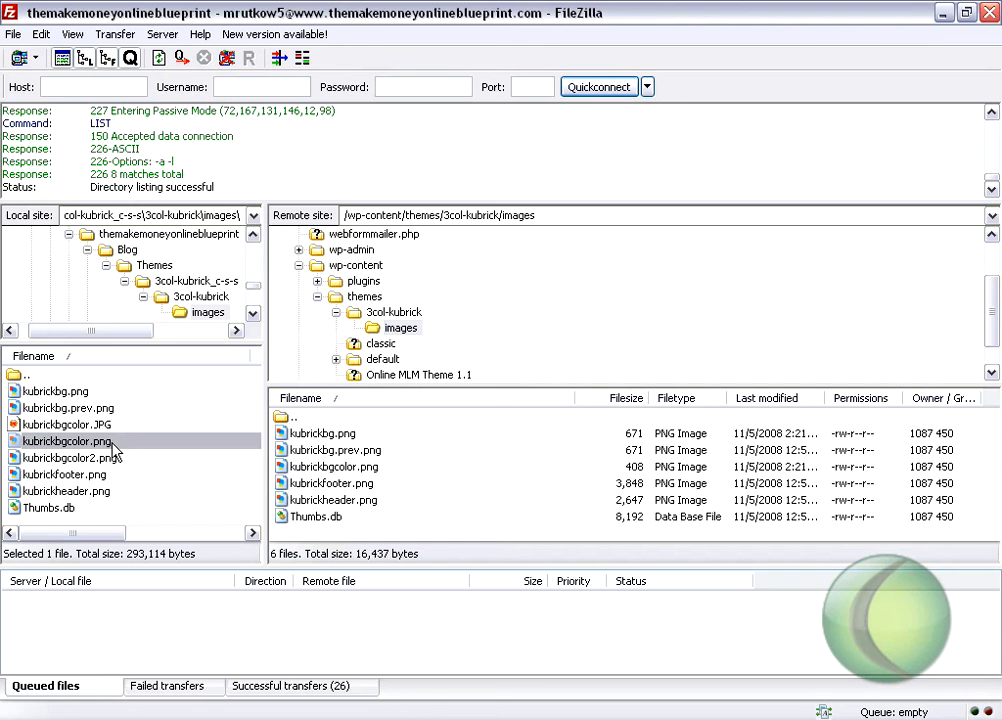
right_click(113, 444)
Upload kubrickbgcolor.png, overwrite the server's copy, and minimize FileZilla
click(200, 459)
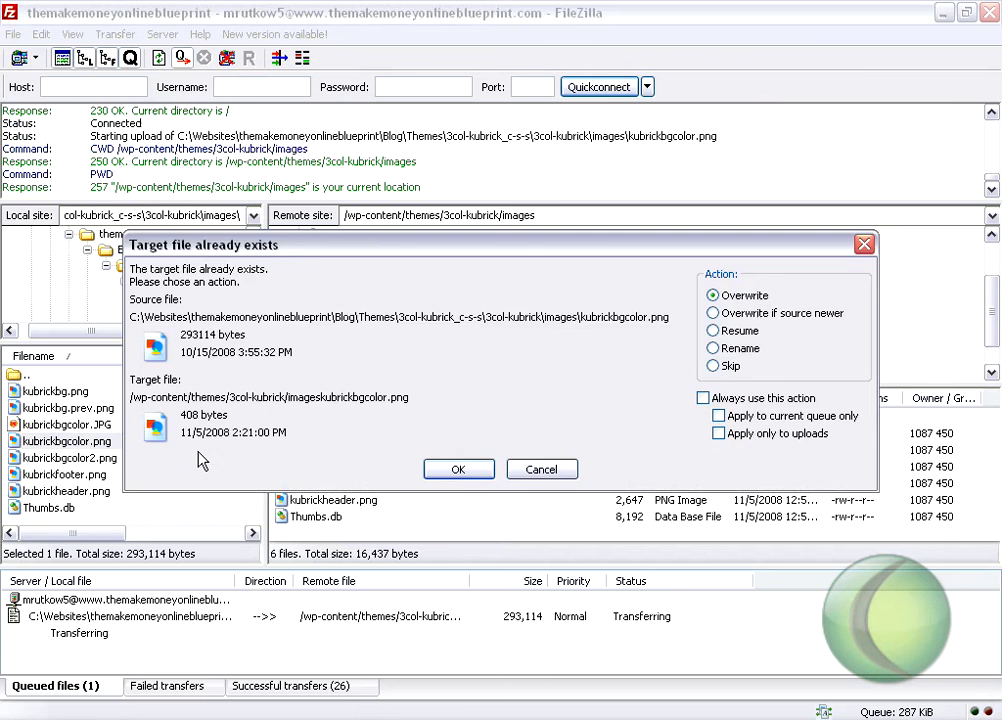
click(456, 470)
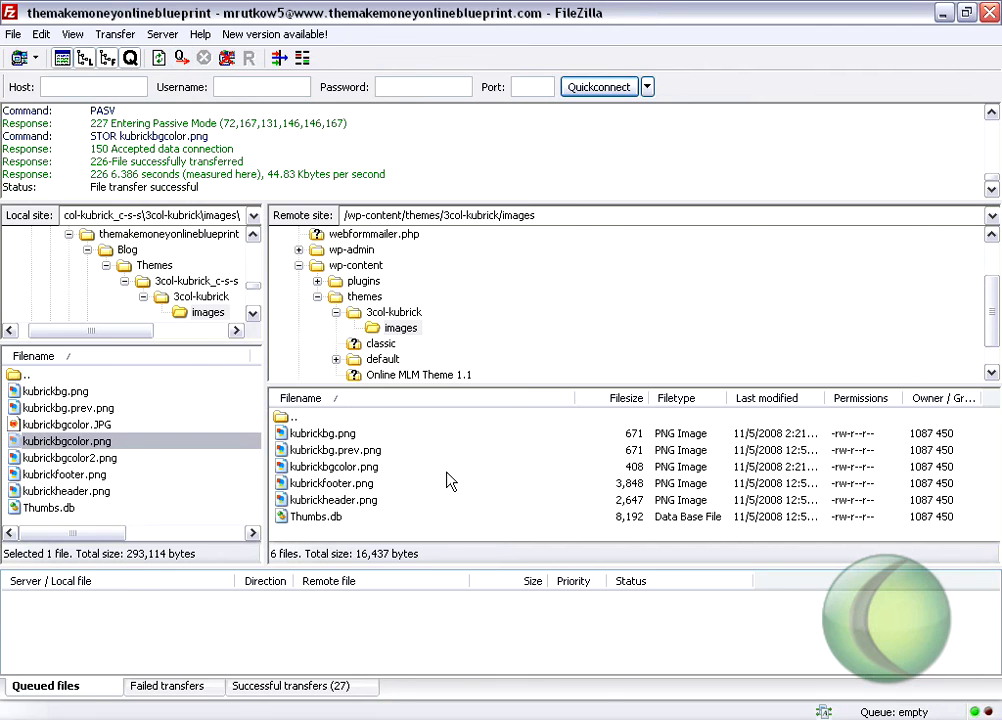
click(943, 13)
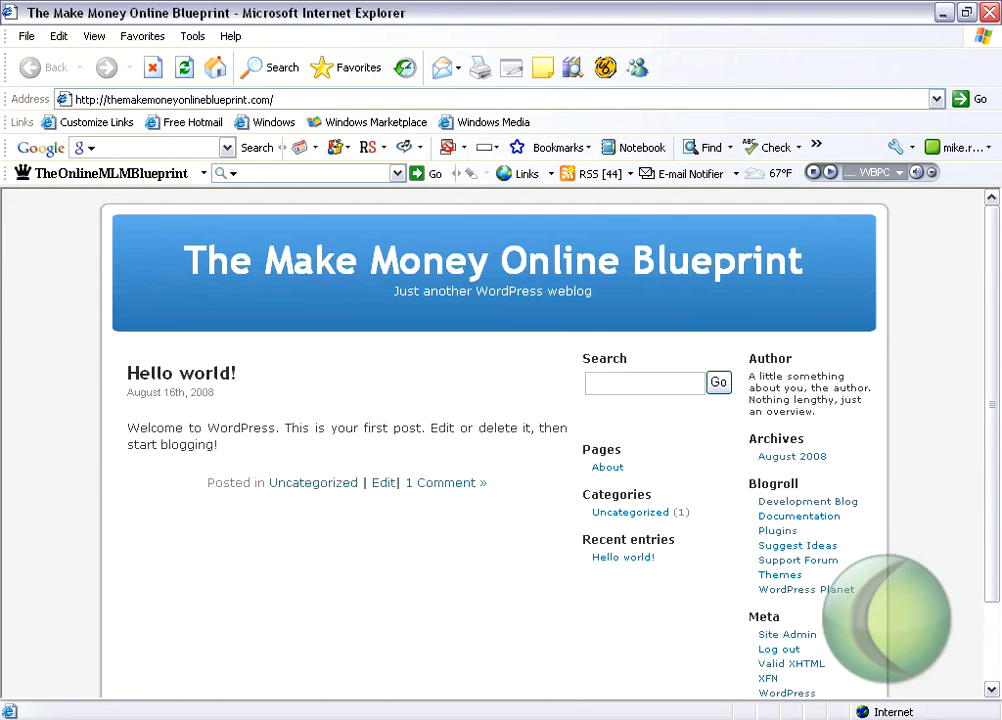
Refresh the blog in Internet Explorer to show the green Matrix background
click(184, 67)
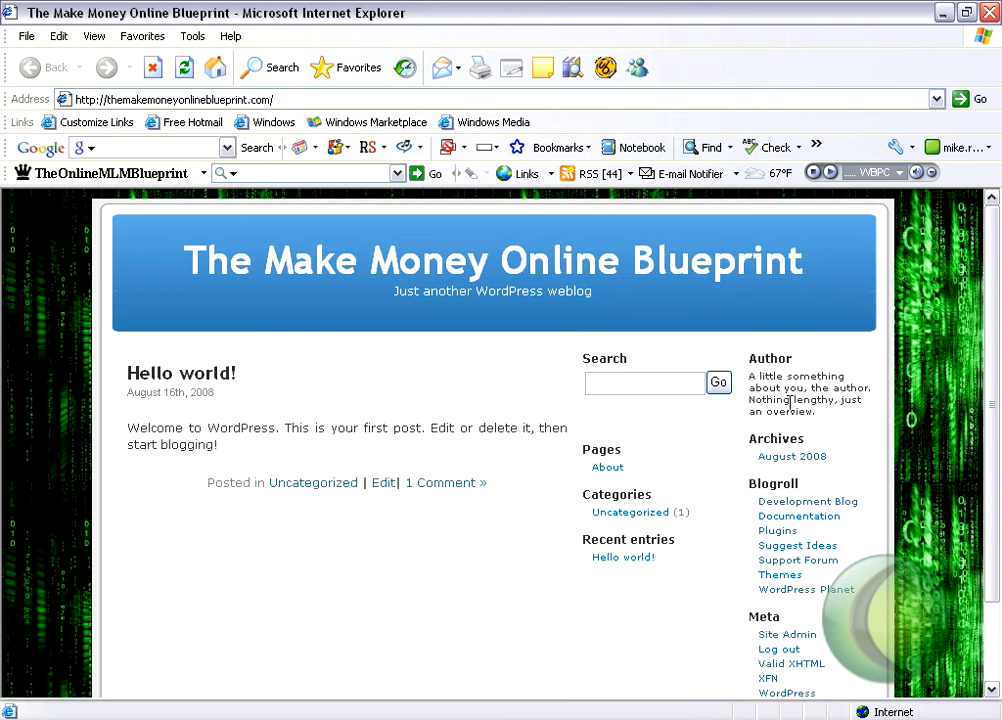
scroll(995, 258, down, 1)
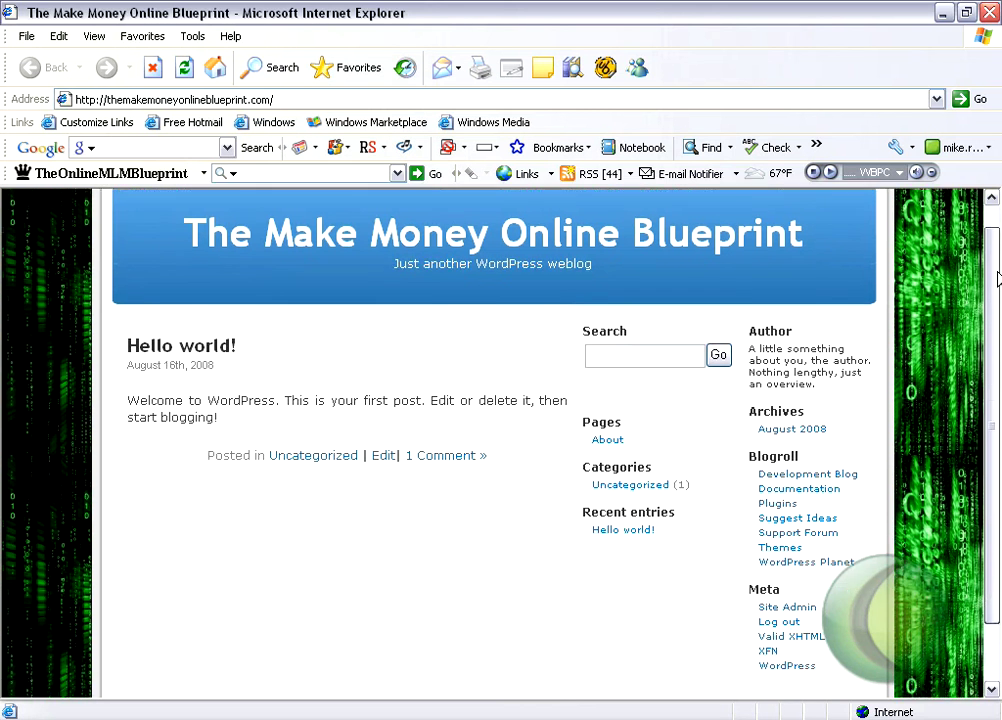
scroll(995, 258, up, 1)
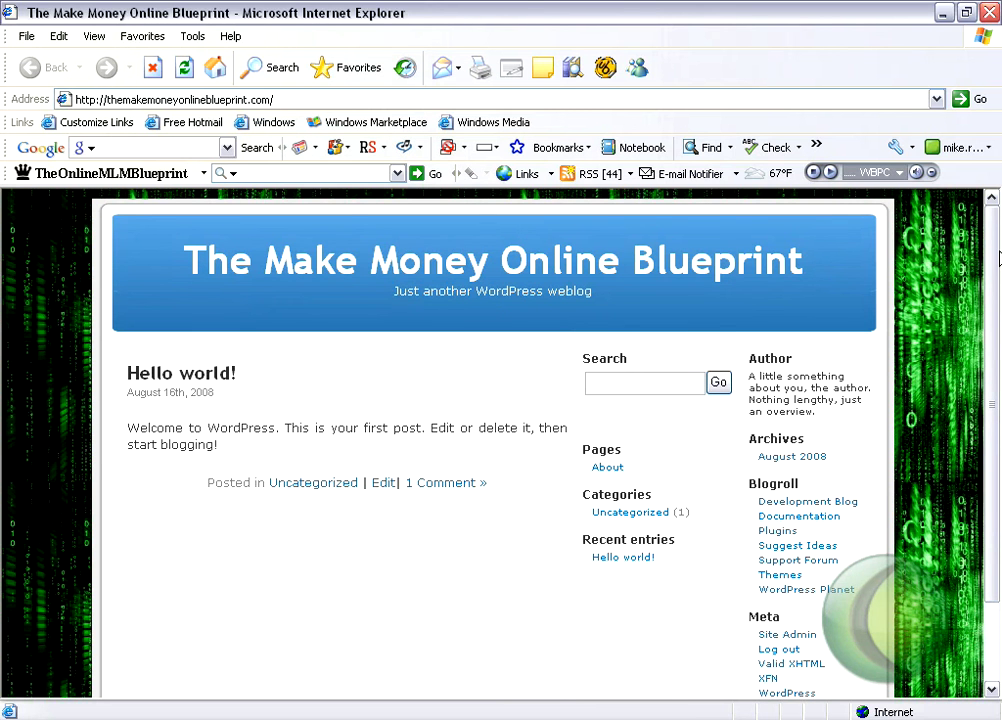
mouse_move(997, 258)
mouse_down()
mouse_move(987, 313)
mouse_move(997, 233)
mouse_up()
scroll(981, 360, down, 2)
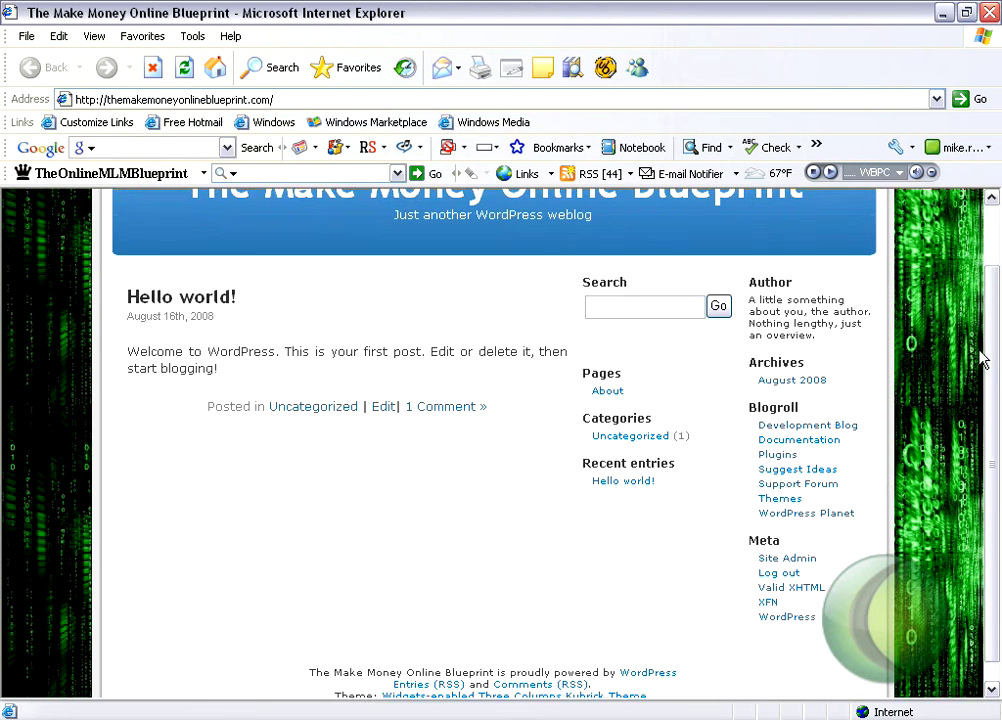
scroll(981, 360, up, 2)
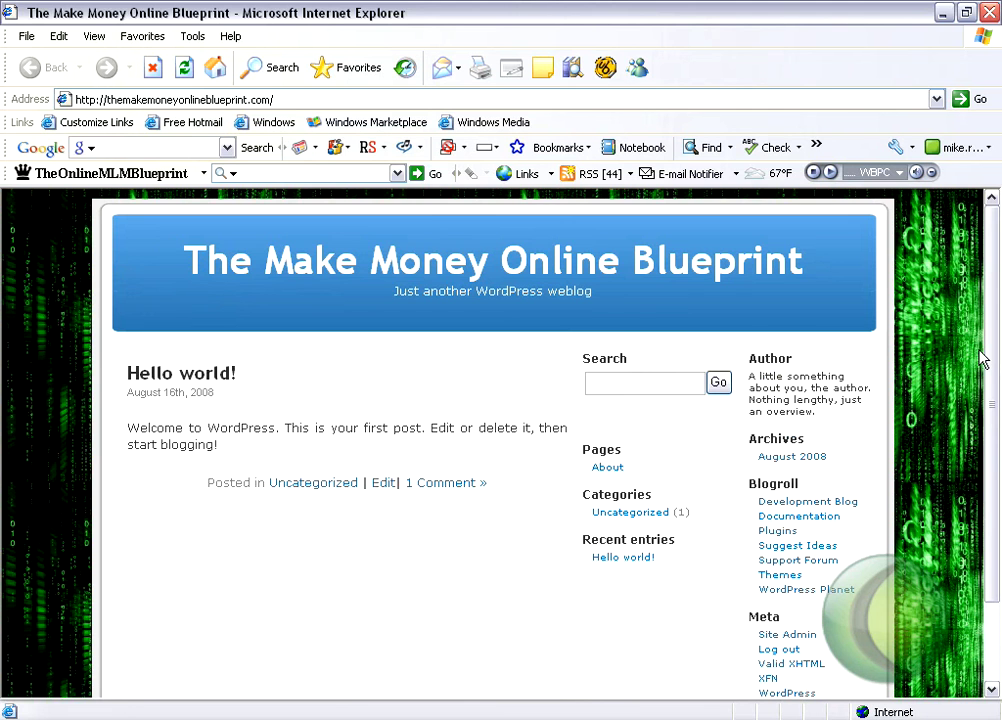